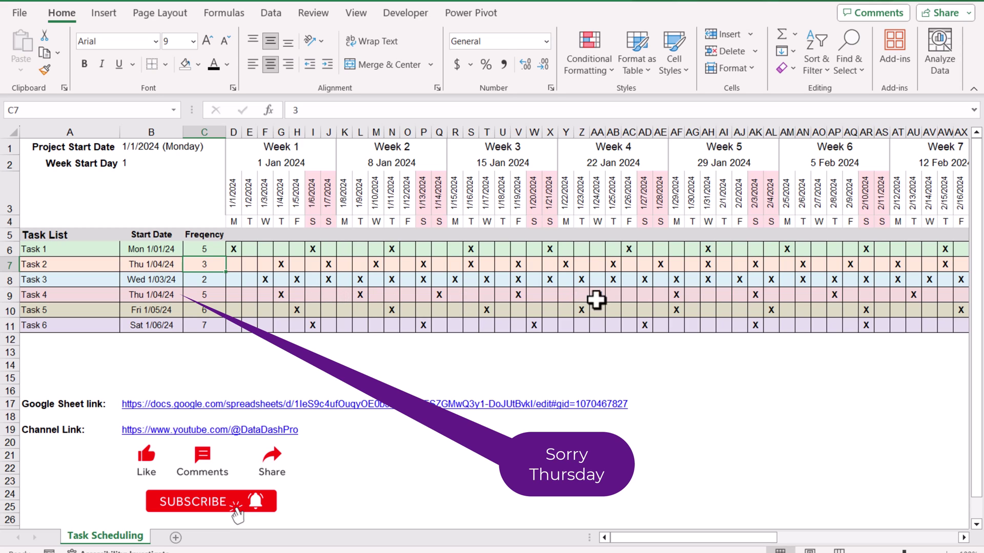
Test Task 4's frequency in C9 with 10, then set it to 1.
{"action": "left_click", "coordinate": [210, 299]}
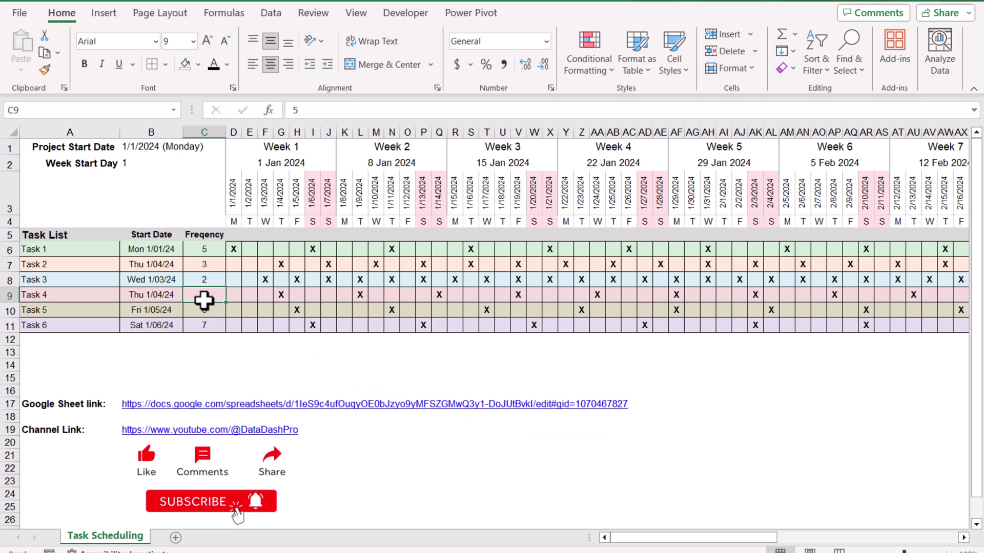
{"action": "type", "text": "10"}
{"action": "key", "text": "Return"}
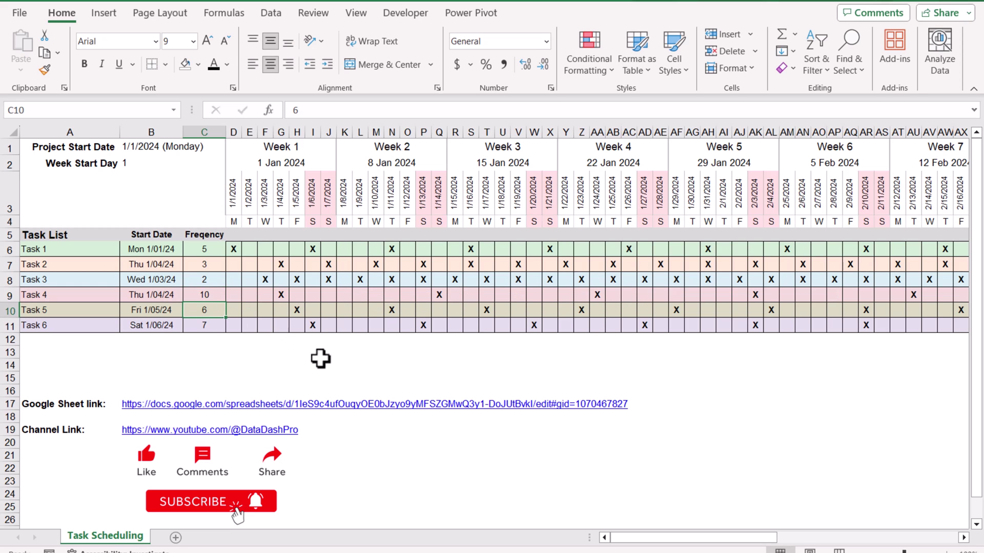
{"action": "left_click", "coordinate": [193, 294]}
{"action": "type", "text": "1"}
{"action": "key", "text": "Return"}
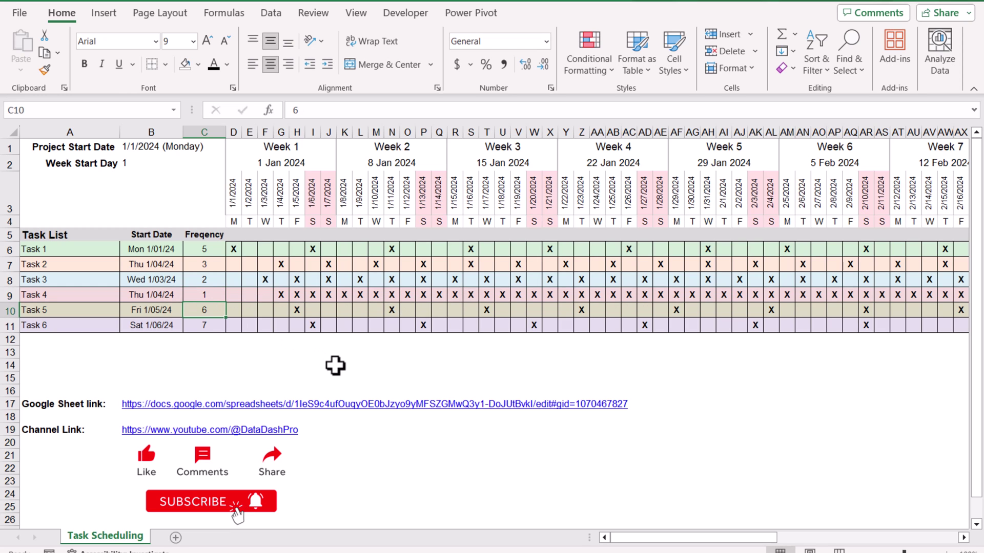
Clear all X marks from the schedule grid.
{"action": "left_click", "coordinate": [239, 253]}
{"action": "key", "text": "Delete"}
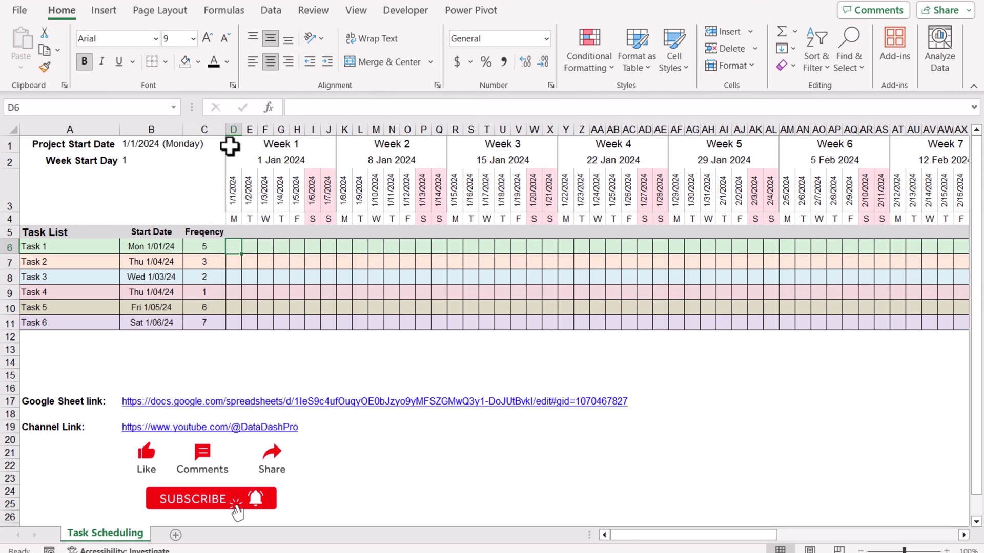
{"action": "left_click_drag", "start_coordinate": [234, 129], "coordinate": [599, 129]}
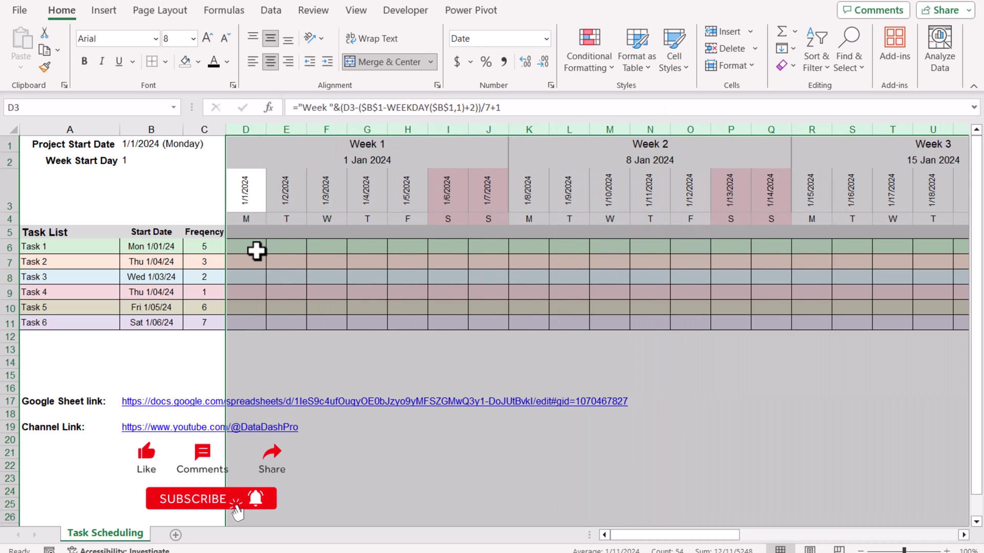
Enter =SEQUENCE(1,100,B6,C6) in D6 to spill 100 dates from Task 1's start date.
{"action": "left_click", "coordinate": [257, 250]}
{"action": "type", "text": "=seq"}
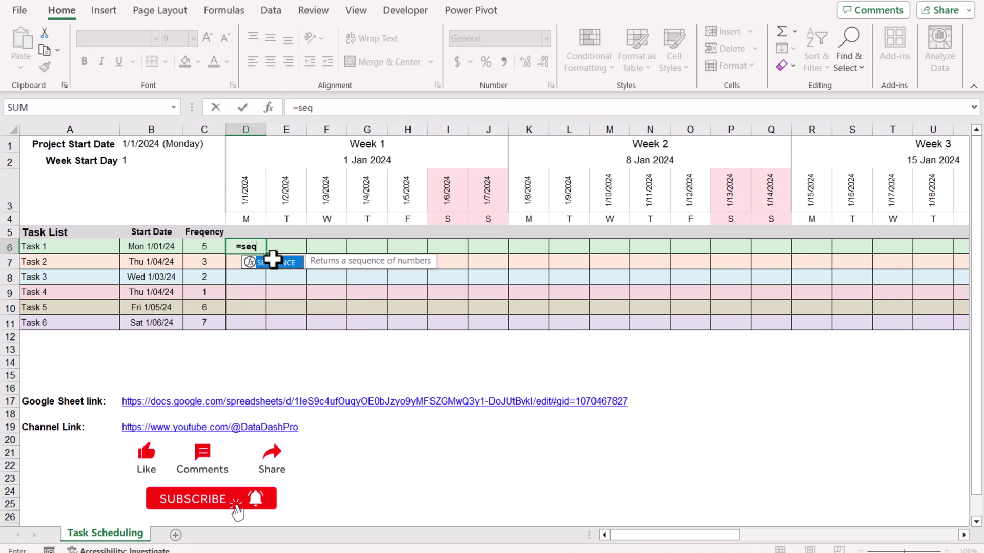
{"action": "double_click", "coordinate": [276, 261]}
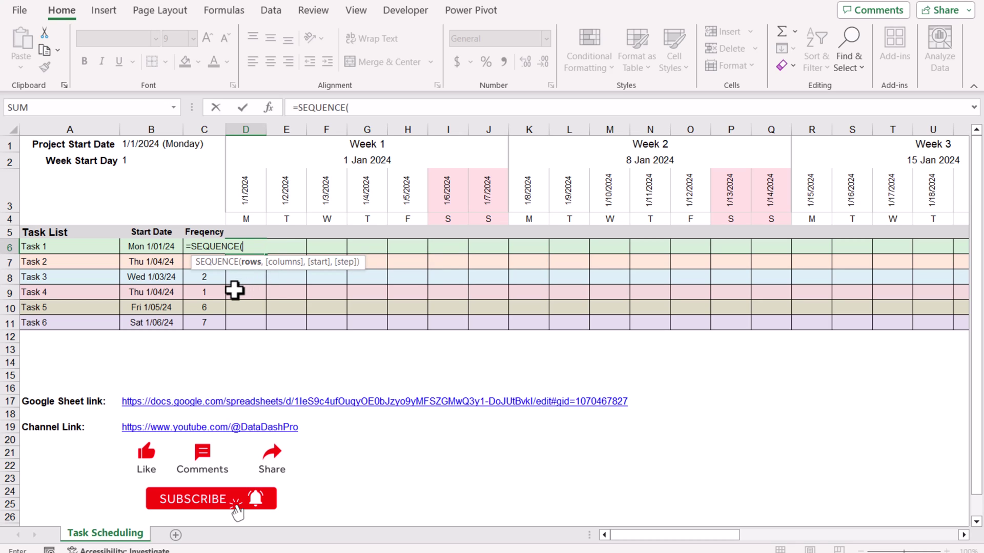
{"action": "type", "text": "1,"}
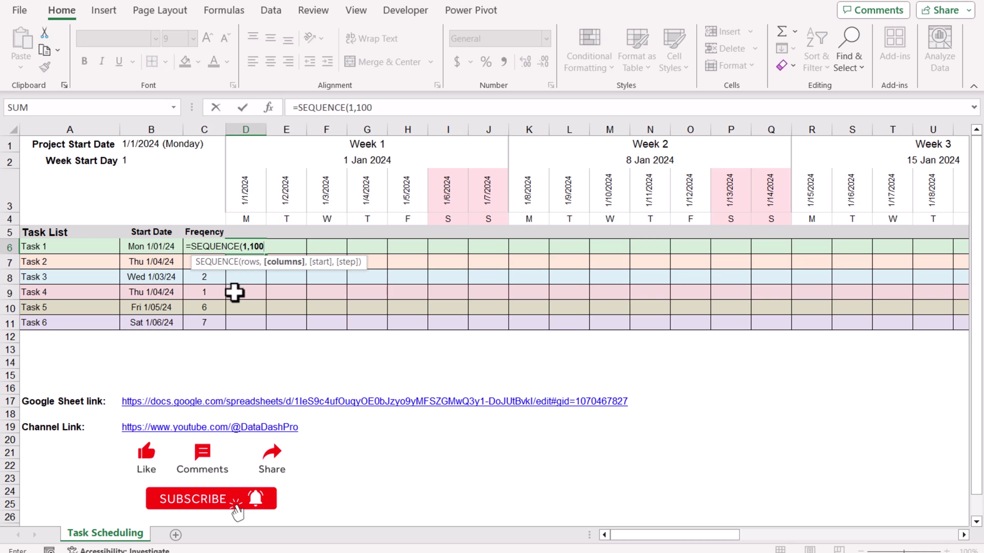
{"action": "type", "text": "100,"}
{"action": "left_click", "coordinate": [134, 248]}
{"action": "type", "text": ","}
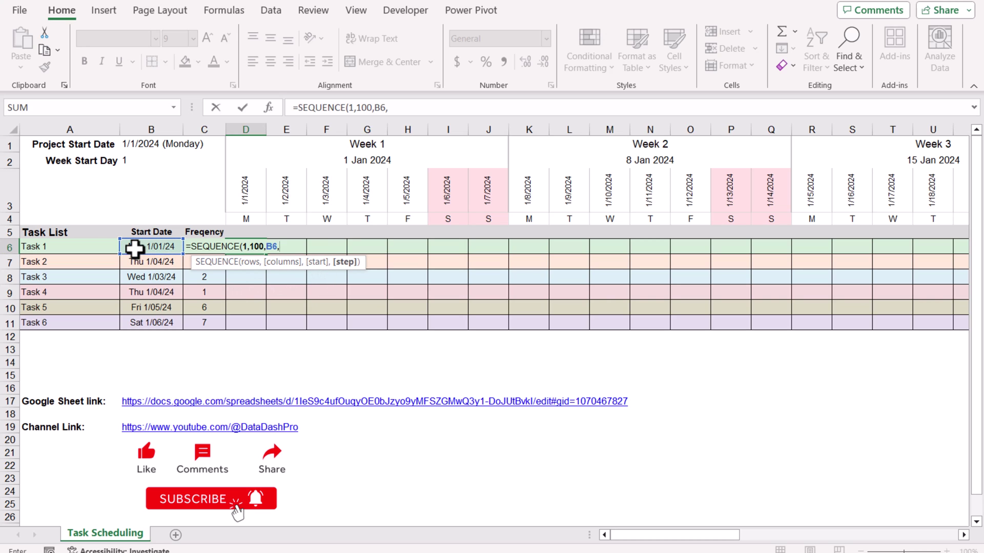
{"action": "left_click", "coordinate": [203, 232]}
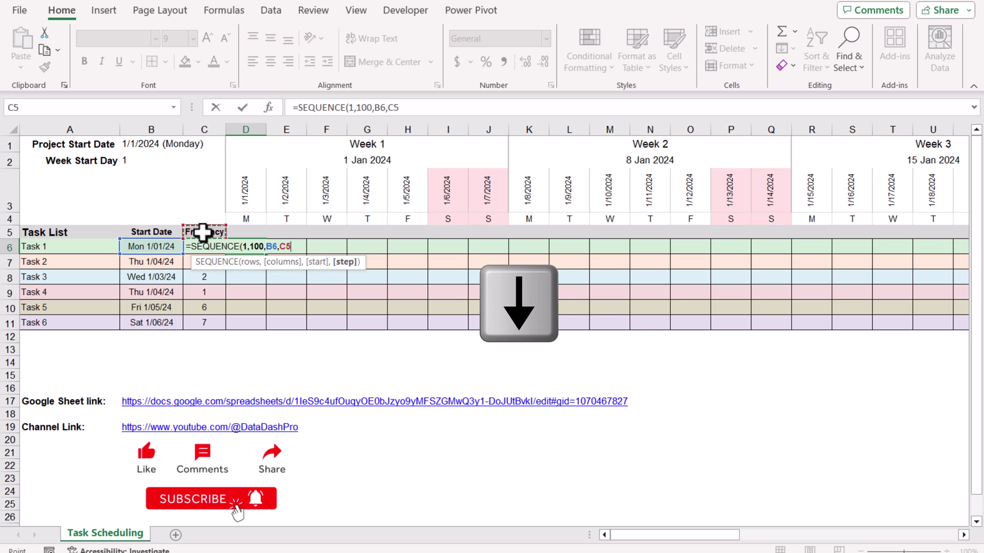
{"action": "key", "text": "Down"}
{"action": "type", "text": ")"}
{"action": "key", "text": "Return"}
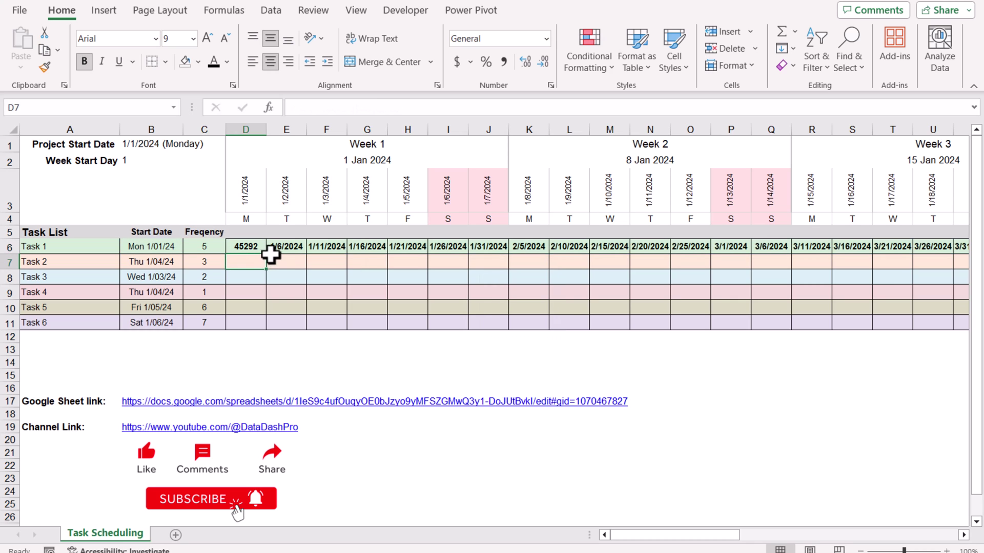
Format Task 1's spilled values in D6:Q6 as Short Date.
{"action": "left_click_drag", "start_coordinate": [259, 248], "coordinate": [771, 247]}
{"action": "left_click", "coordinate": [546, 38]}
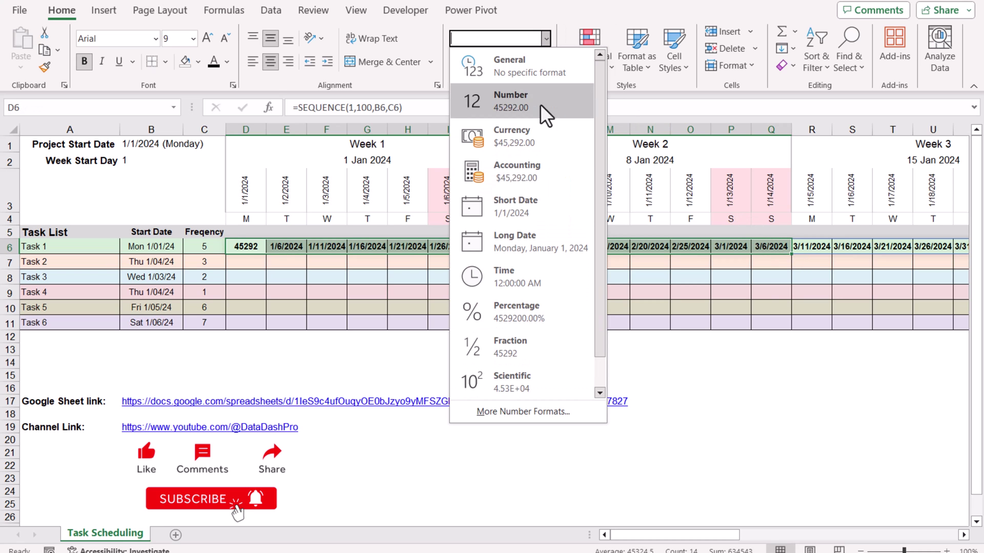
{"action": "left_click", "coordinate": [536, 197]}
{"action": "left_click", "coordinate": [236, 248]}
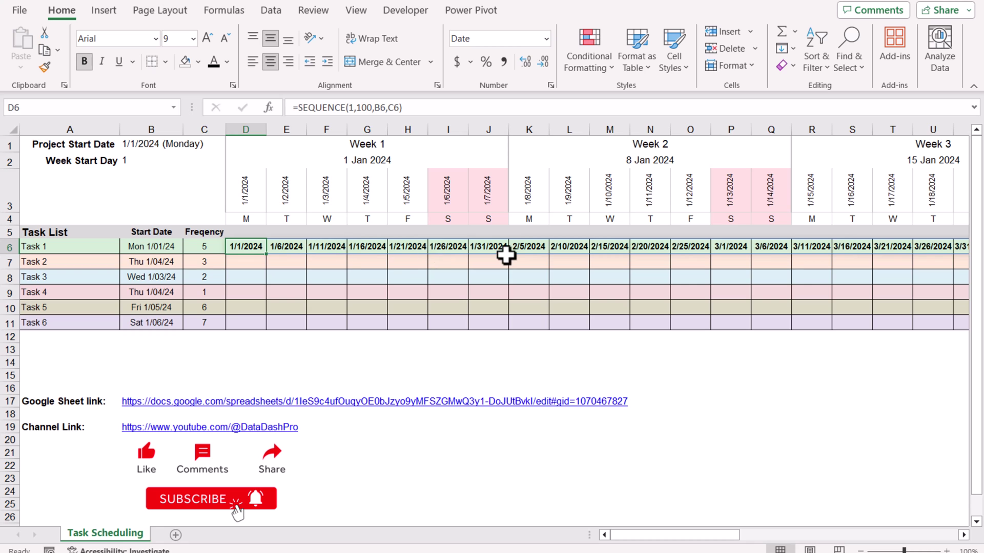
Wrap D6's SEQUENCE in =MATCH($D$3:$DK$3, …, 0) for exact matching against row 3 dates.
{"action": "left_click", "coordinate": [298, 107]}
{"action": "type", "text": "matc"}
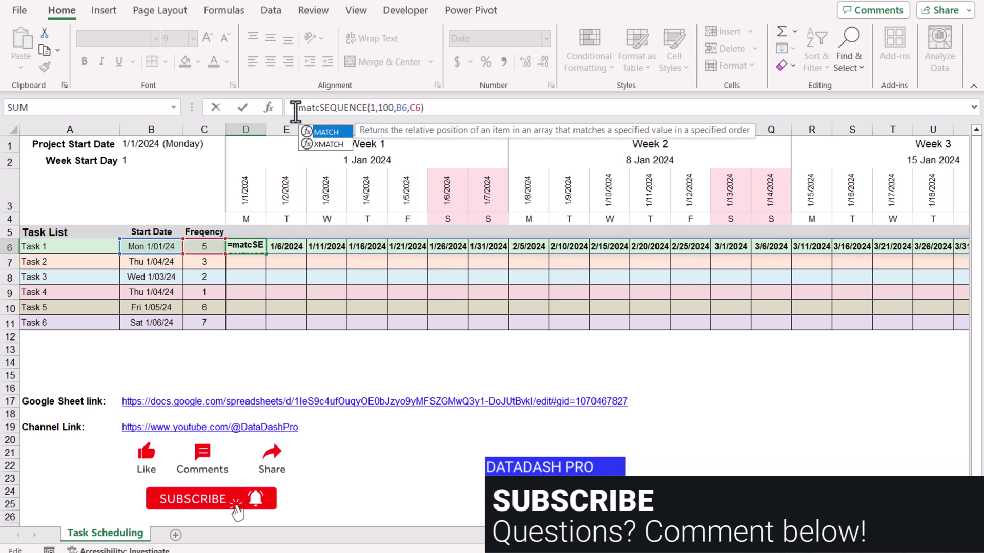
{"action": "type", "text": "h("}
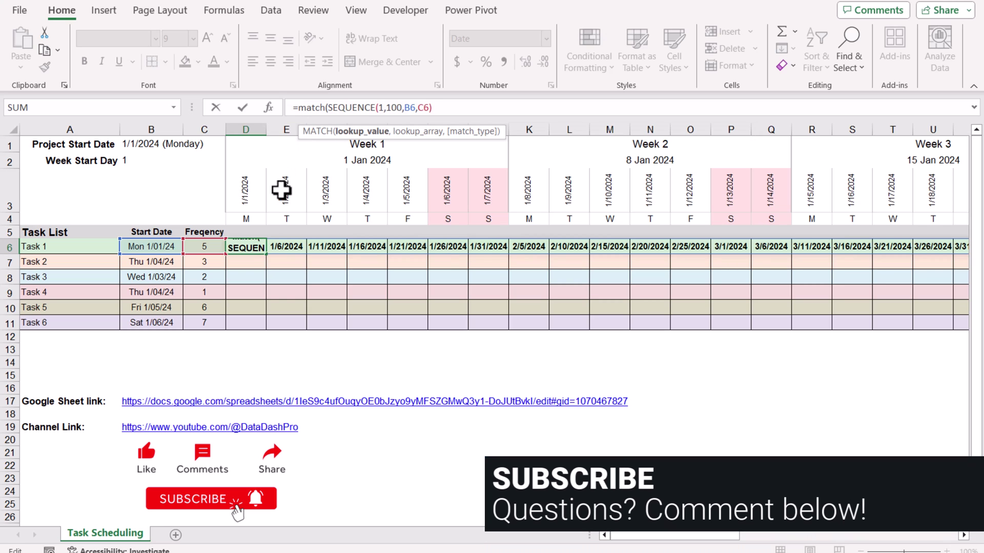
{"action": "left_click", "coordinate": [254, 192]}
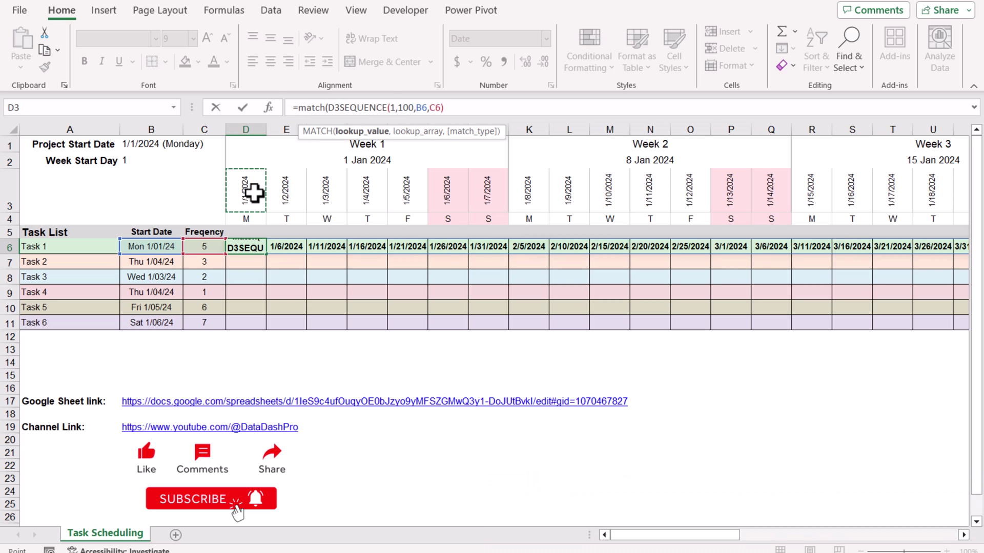
{"action": "key", "text": "ctrl+shift+Right"}
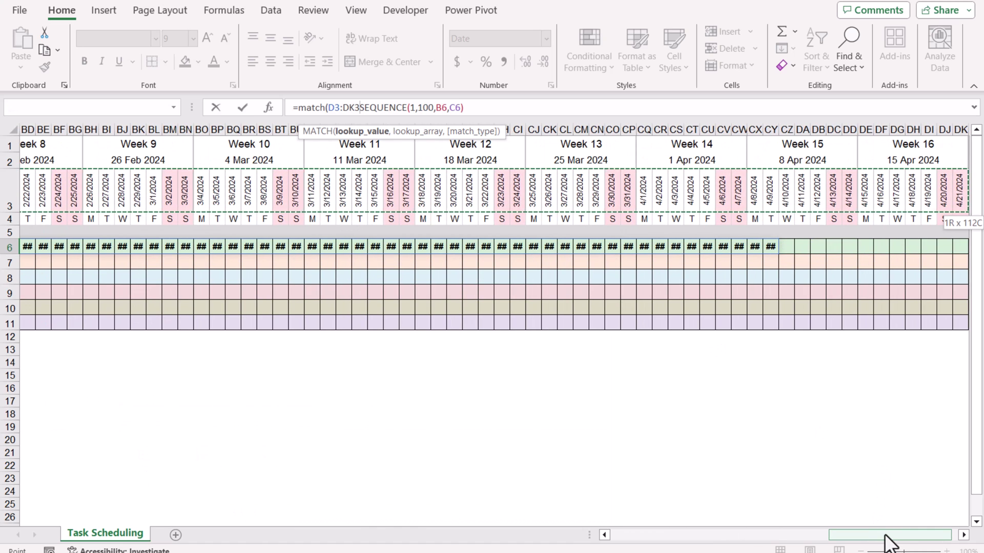
{"action": "key", "text": "F4"}
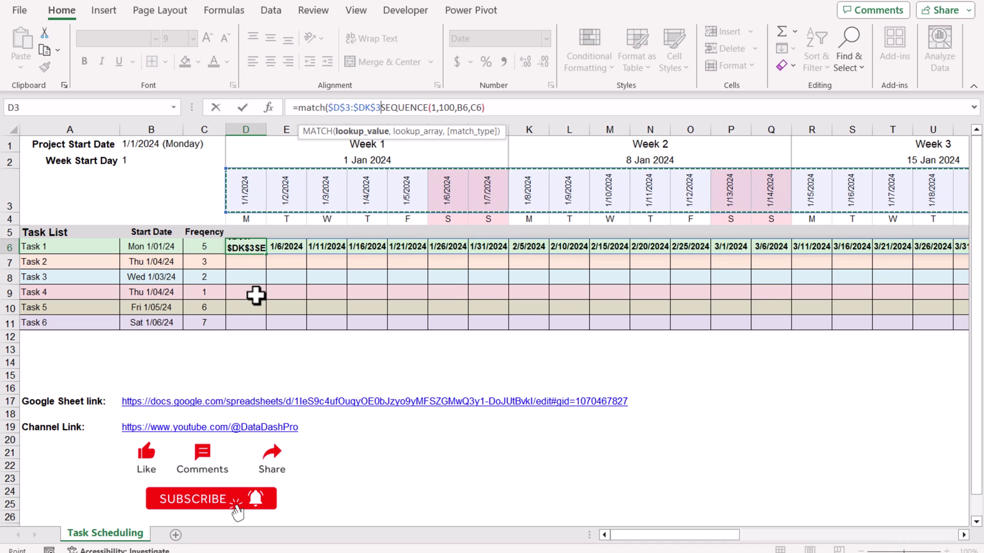
{"action": "type", "text": ","}
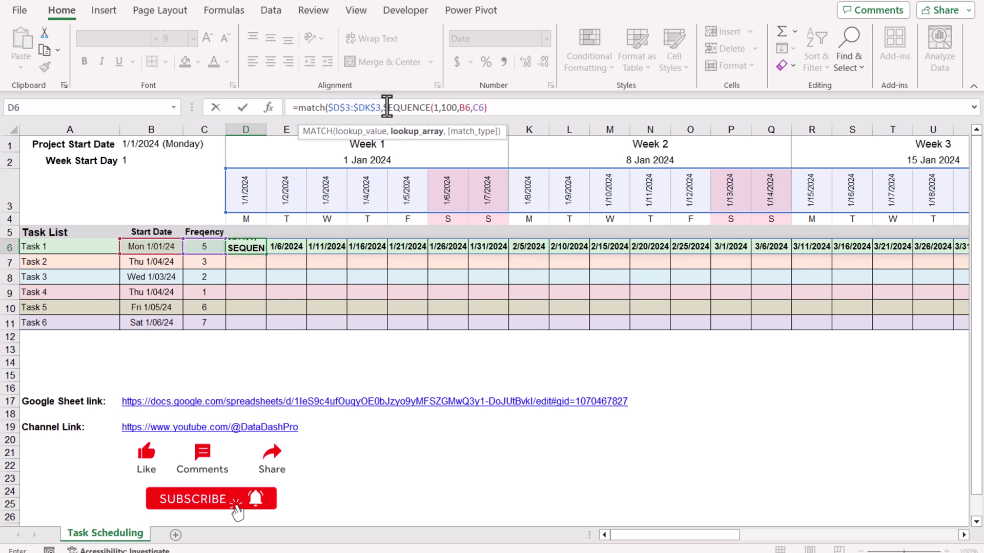
{"action": "left_click", "coordinate": [503, 108]}
{"action": "type", "text": ","}
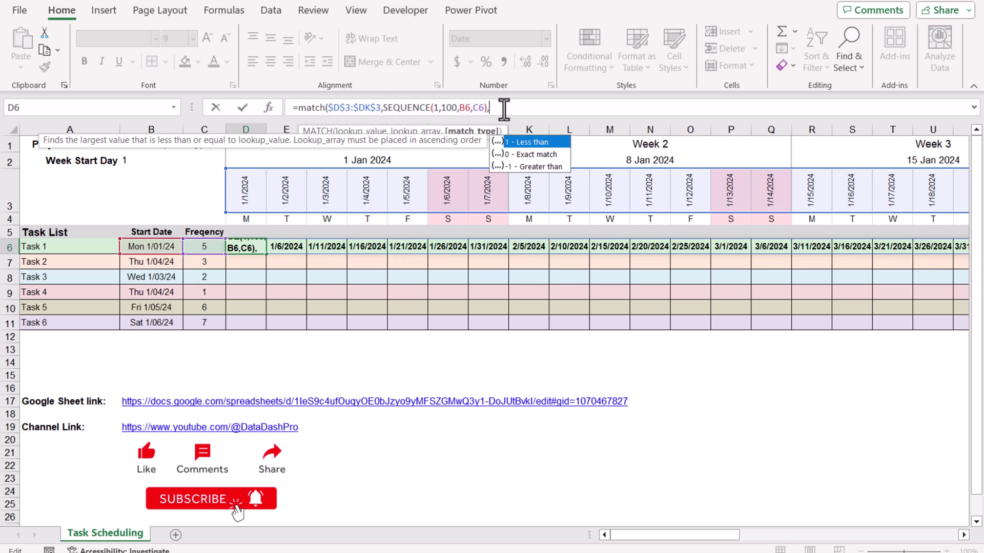
{"action": "type", "text": "0)"}
{"action": "key", "text": "Return"}
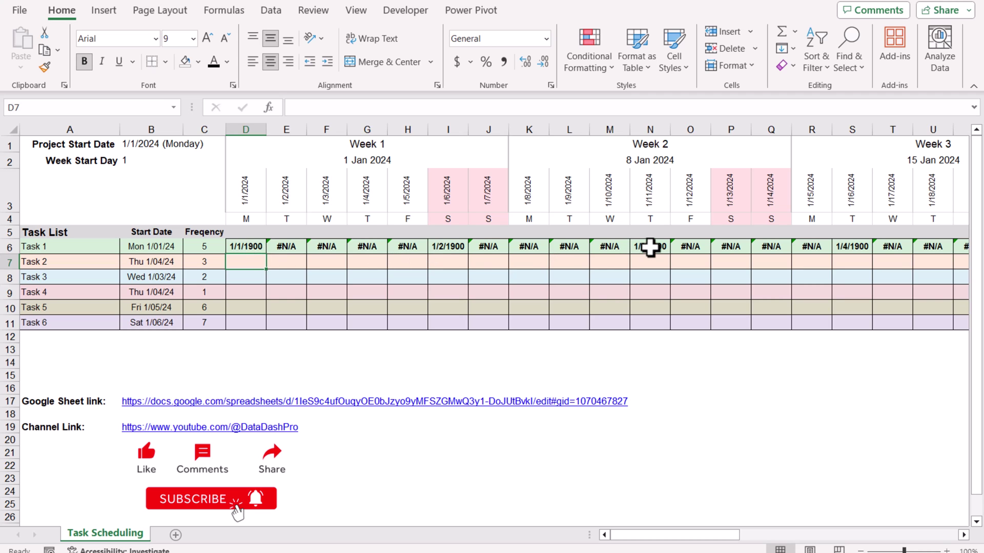
{"action": "key", "text": "Up"}
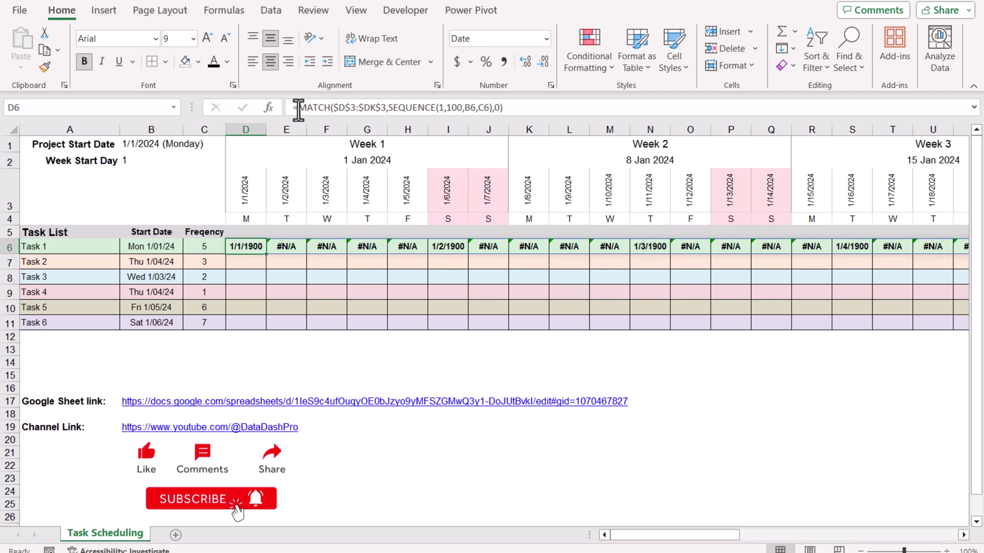
Wrap D6's MATCH formula in ISNUMBER.
{"action": "left_click", "coordinate": [298, 109]}
{"action": "type", "text": "isnumber("}
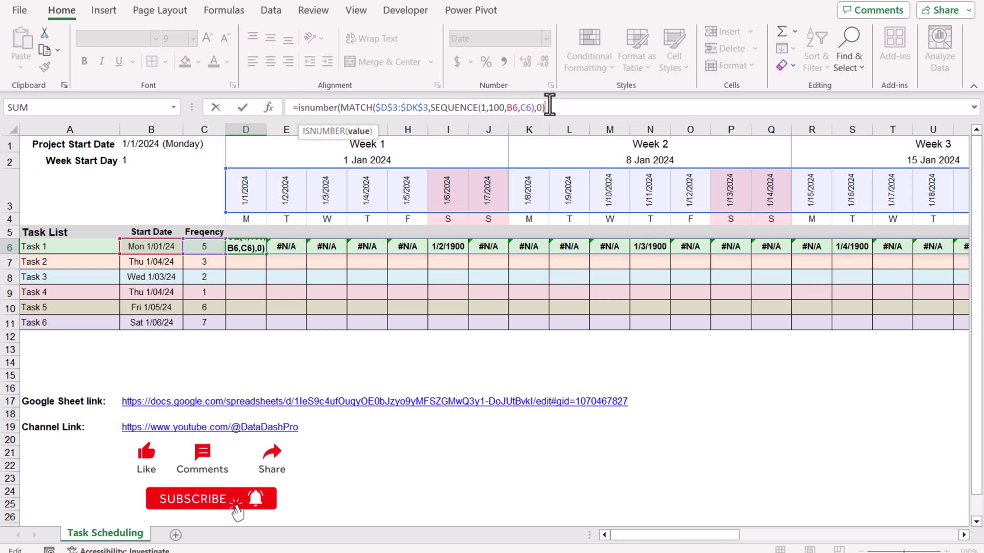
{"action": "type", "text": ")"}
{"action": "key", "text": "Return"}
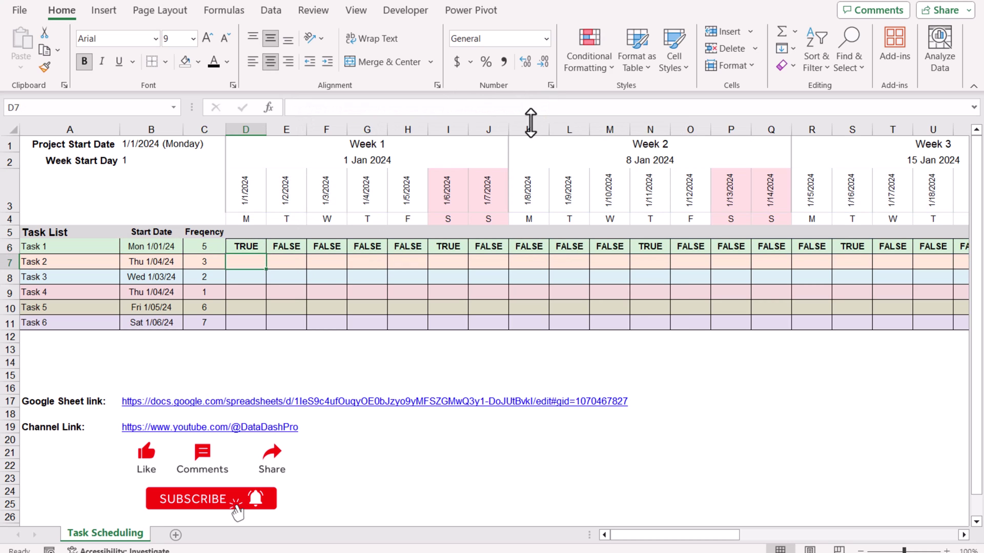
Wrap D6's formula in IF(...,"X","") so Task 1's row shows X on its dates.
{"action": "left_click", "coordinate": [256, 247]}
{"action": "left_click", "coordinate": [299, 108]}
{"action": "type", "text": "IF("}
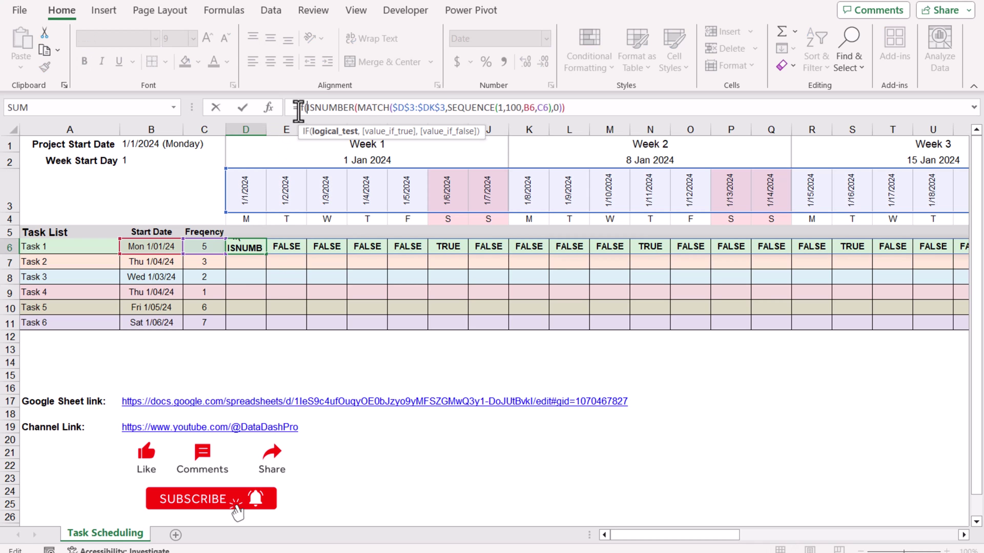
{"action": "left_click_drag", "start_coordinate": [303, 107], "coordinate": [603, 106]}
{"action": "left_click", "coordinate": [598, 107]}
{"action": "type", "text": ",\"X"}
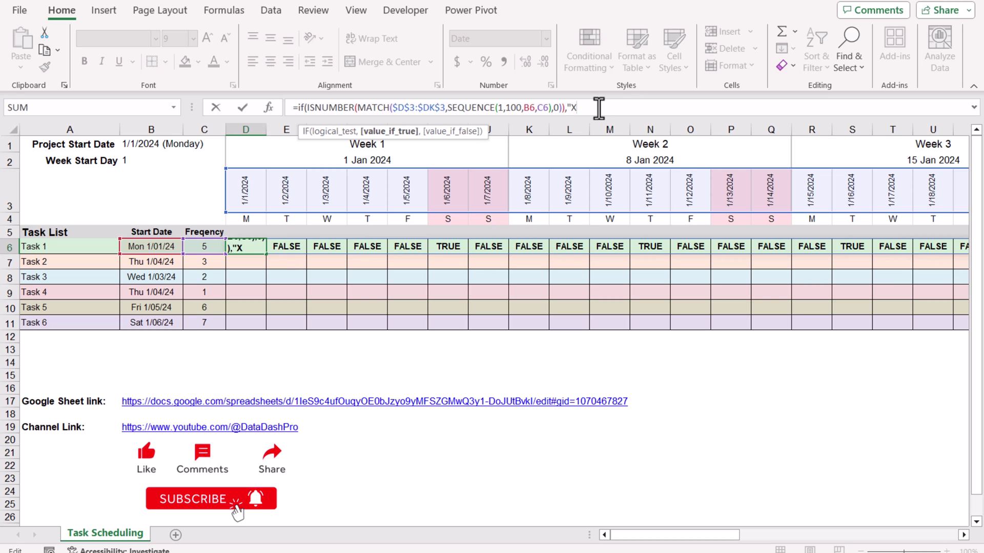
{"action": "type", "text": "\","}
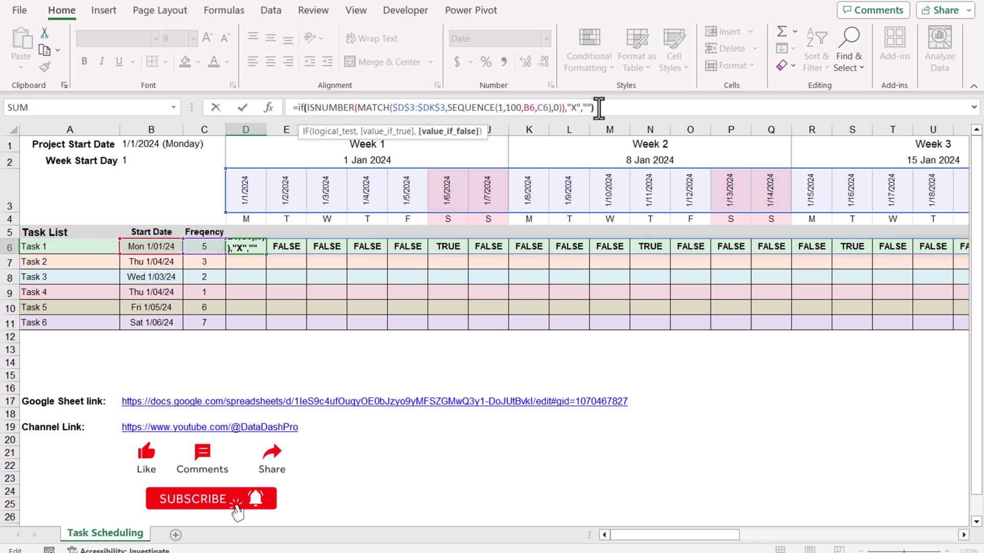
{"action": "key", "text": "Return"}
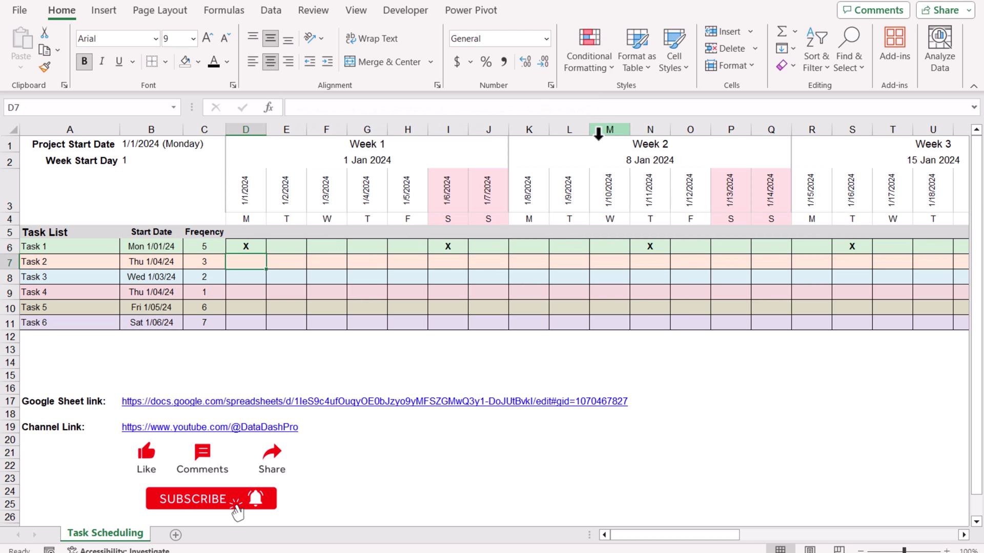
Fill D6's X formula down to D11 without formatting, keeping each row's colours.
{"action": "left_click", "coordinate": [261, 251]}
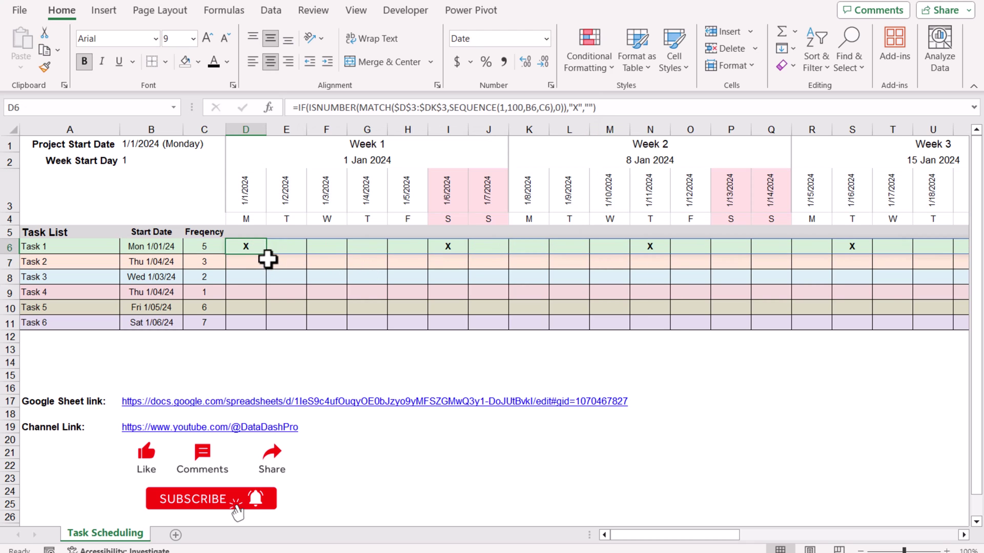
{"action": "left_click_drag", "start_coordinate": [266, 255], "coordinate": [263, 334]}
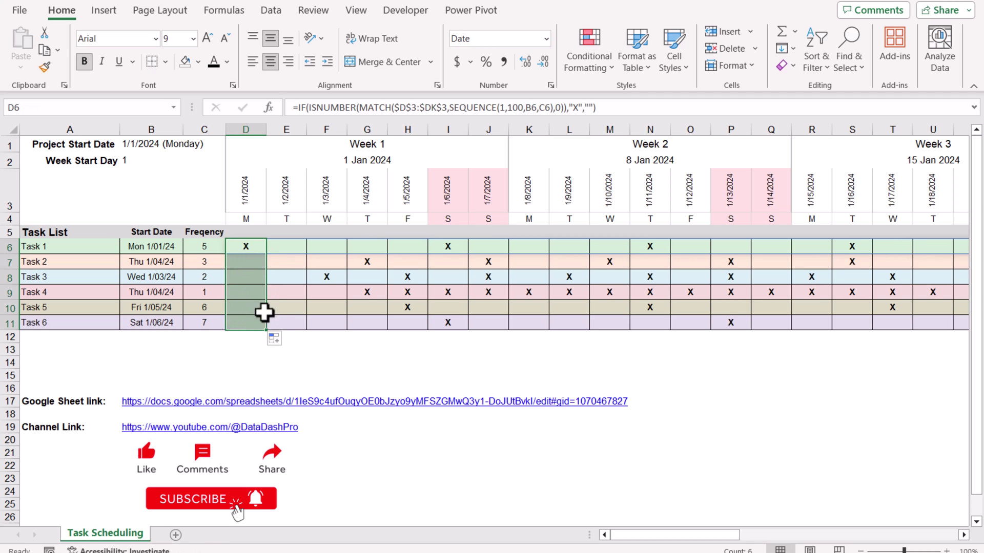
{"action": "left_click", "coordinate": [281, 340]}
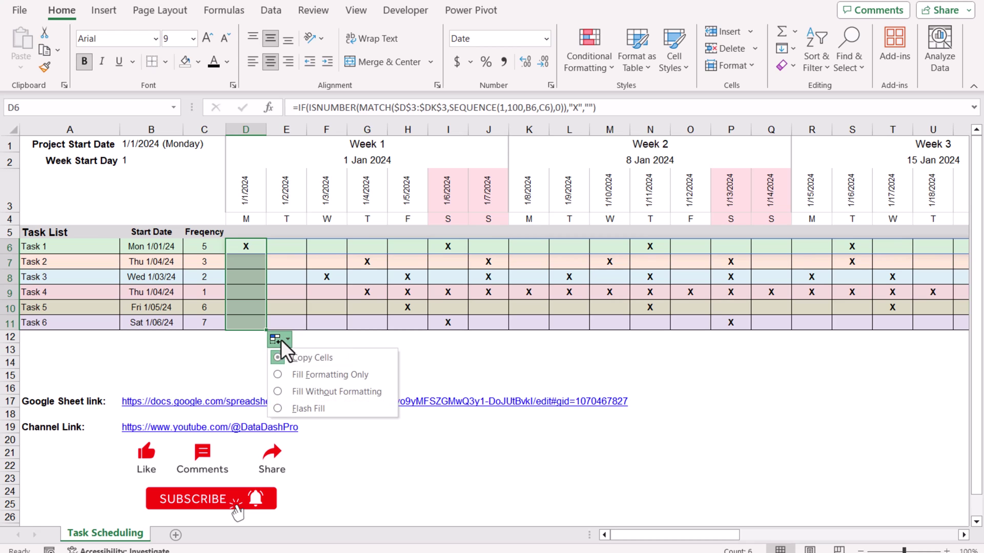
{"action": "left_click", "coordinate": [292, 390]}
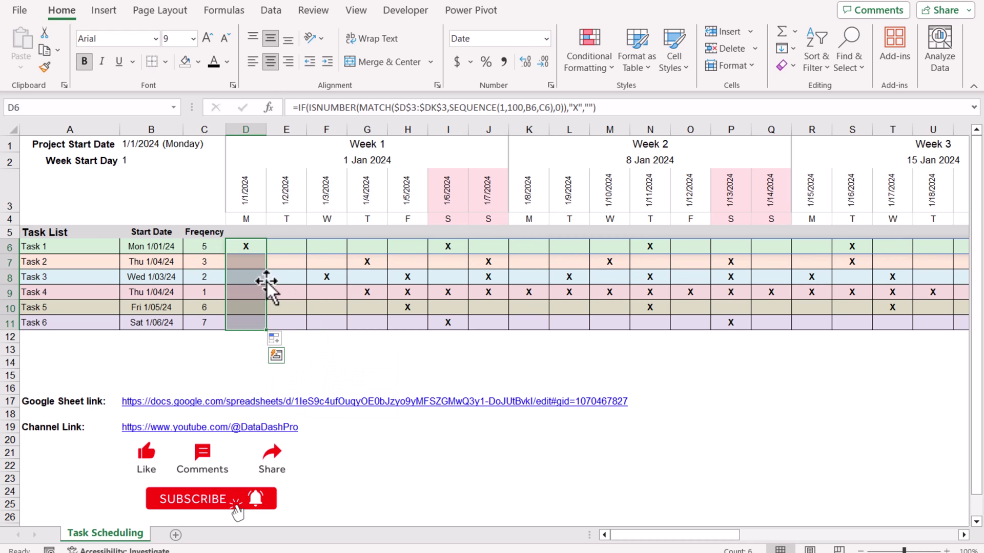
Set Task 2's frequency in C7 to 2, then switch to the Google Sheets version.
{"action": "left_click", "coordinate": [213, 264]}
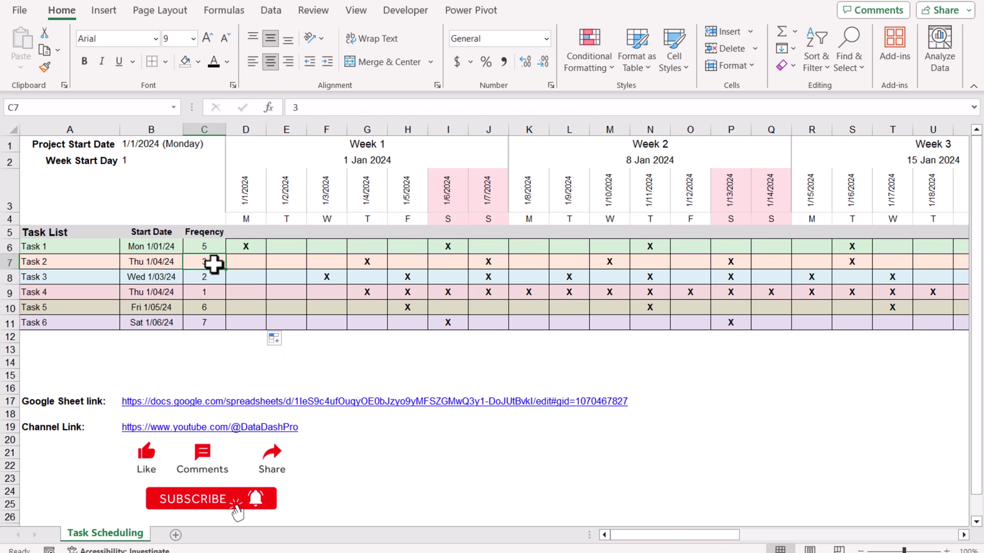
{"action": "type", "text": "2"}
{"action": "key", "text": "Return"}
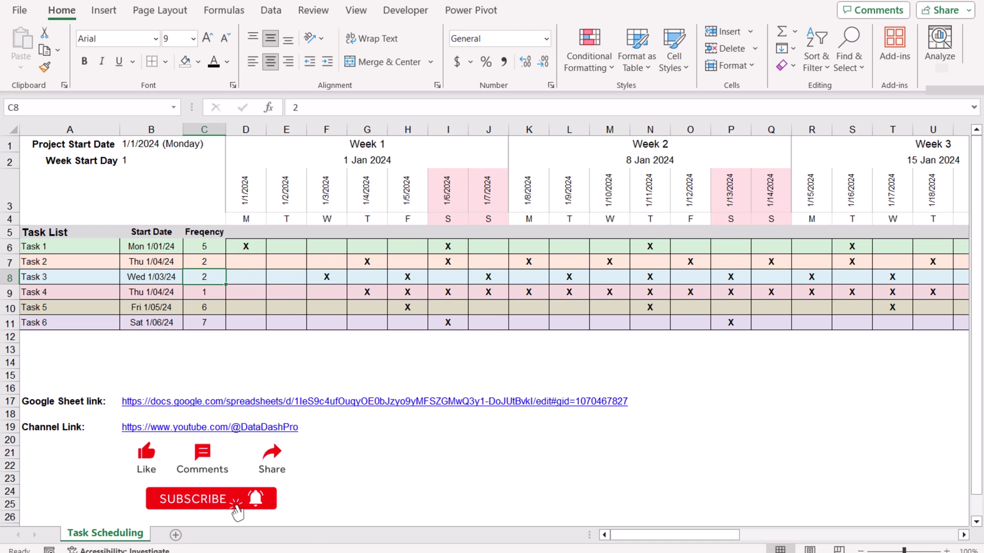
{"action": "key", "text": "alt+Tab"}
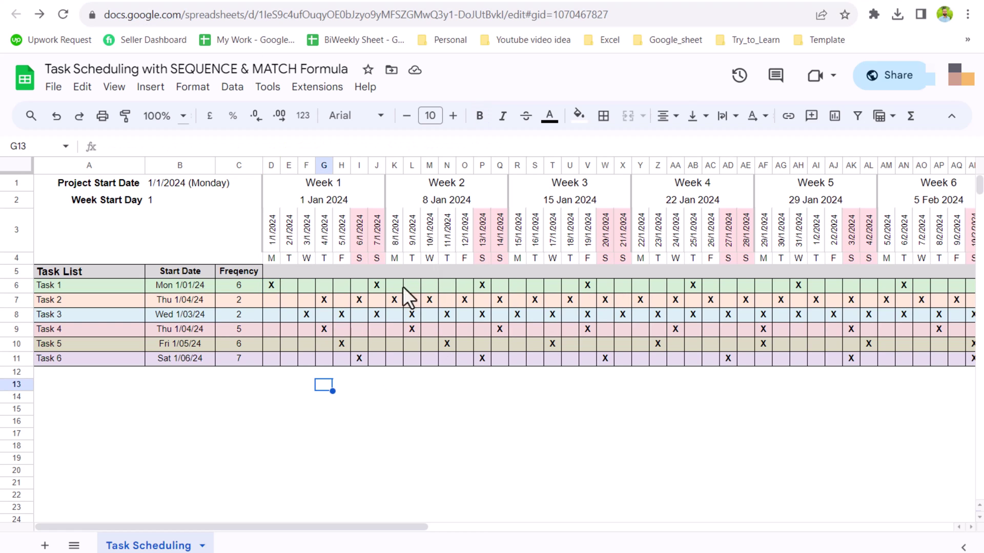
{"action": "left_click", "coordinate": [272, 286]}
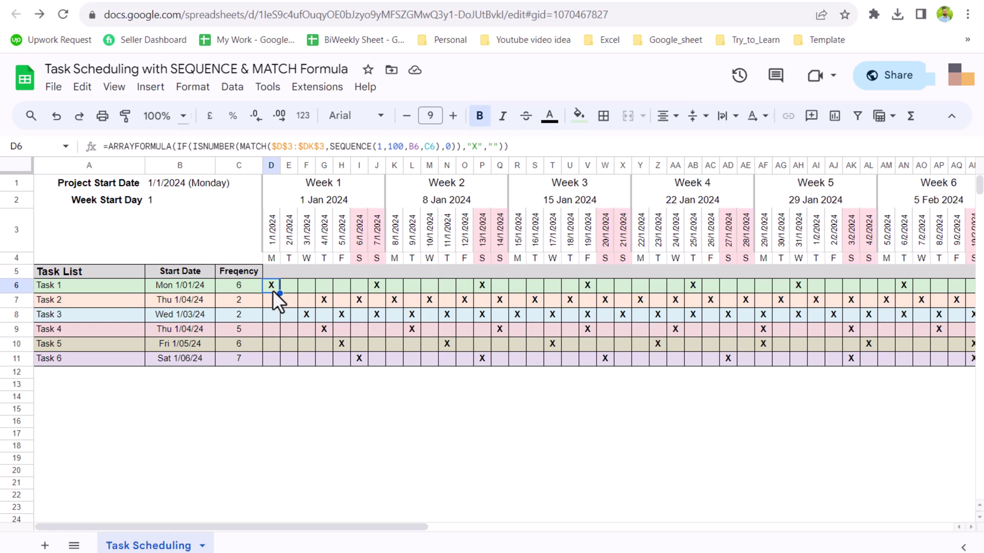